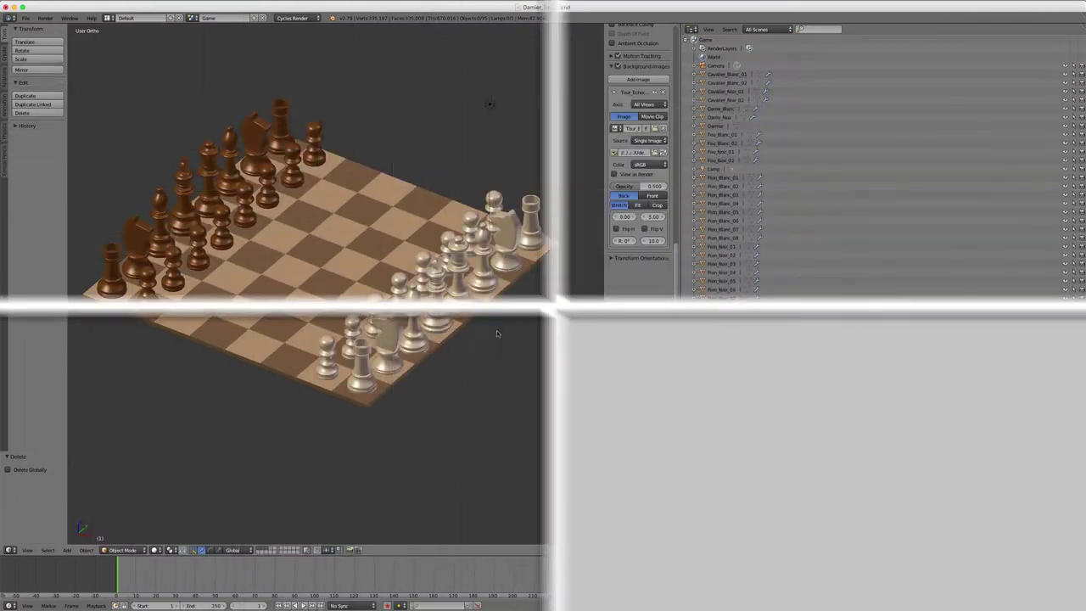
Hide the chess board and pieces by switching to an empty scene layer.
mouse_move(496, 395)
middle_down()
mouse_move(487, 390)
mouse_move(546, 382)
mouse_move(518, 382)
middle_up()
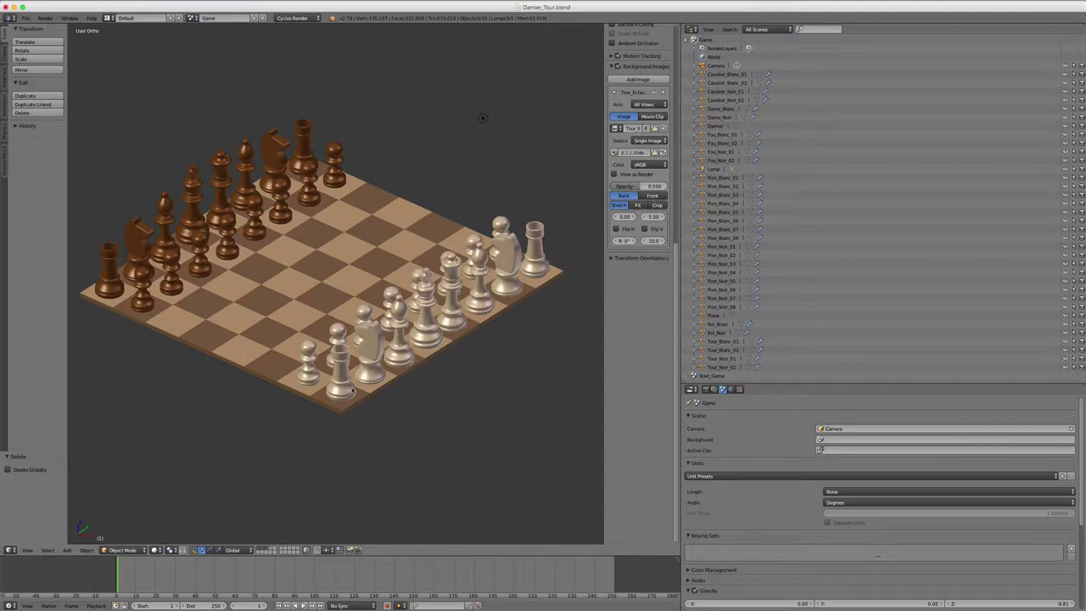
click(273, 550)
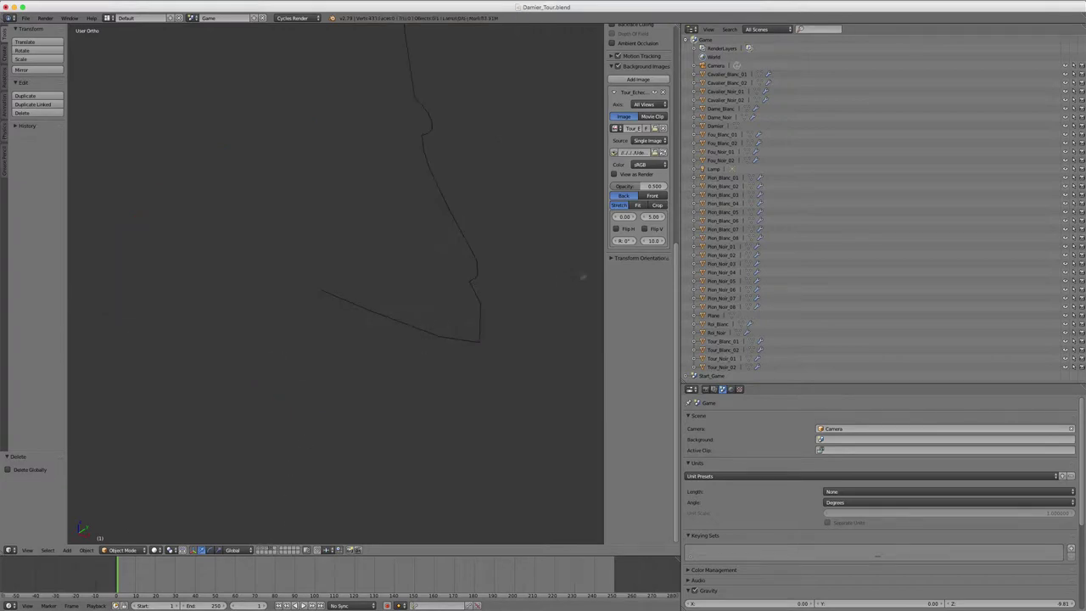
scroll(558, 284, up, 3)
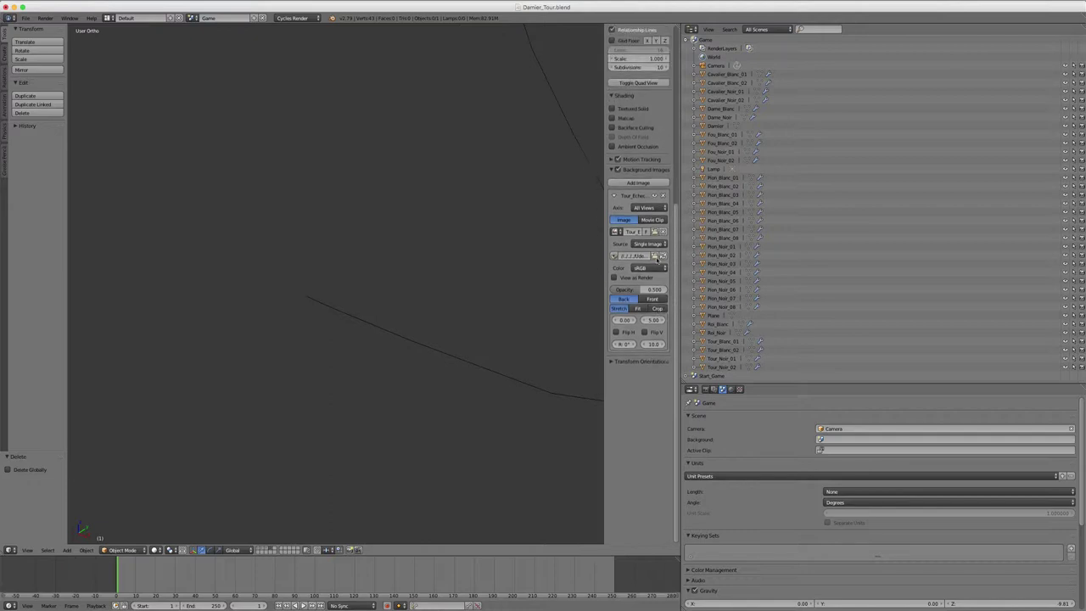
scroll(654, 254, up, 5)
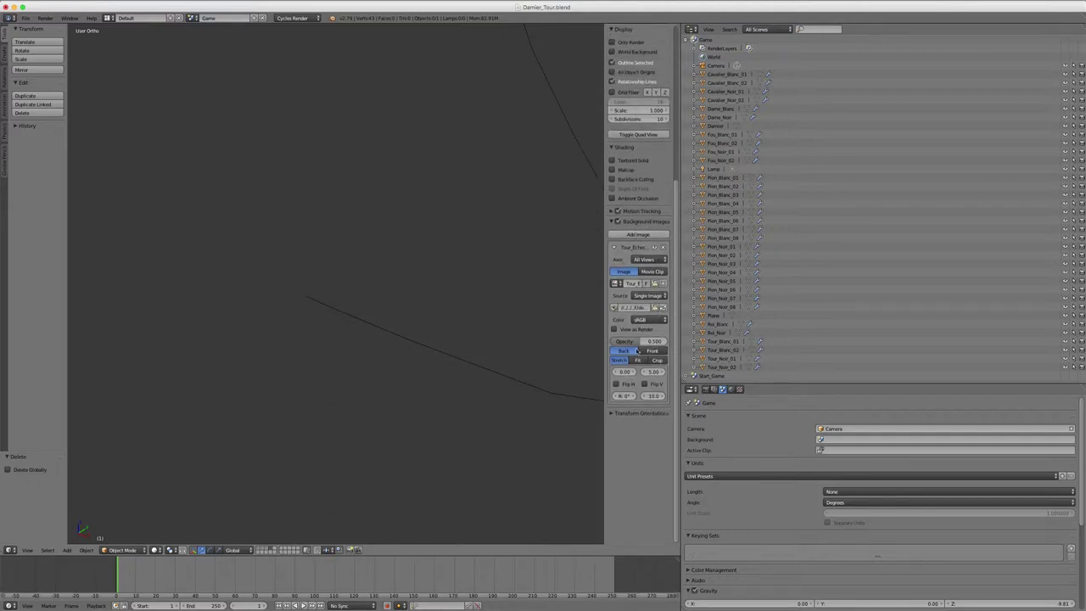
Switch to Front Ortho view and zoom to frame the wooden rook reference photo.
key(KP_1)
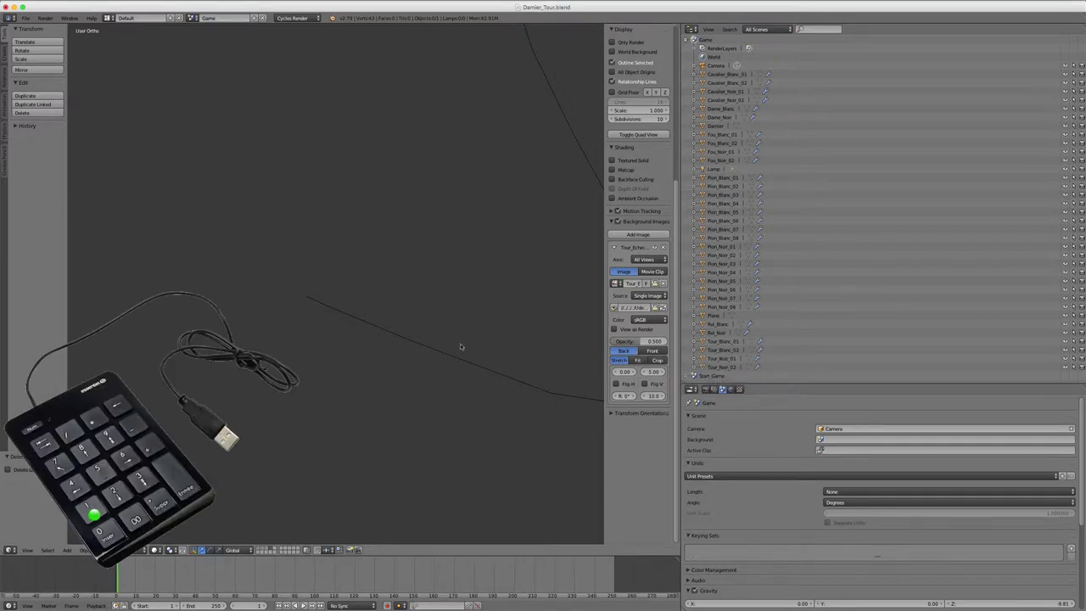
scroll(461, 346, down, 5)
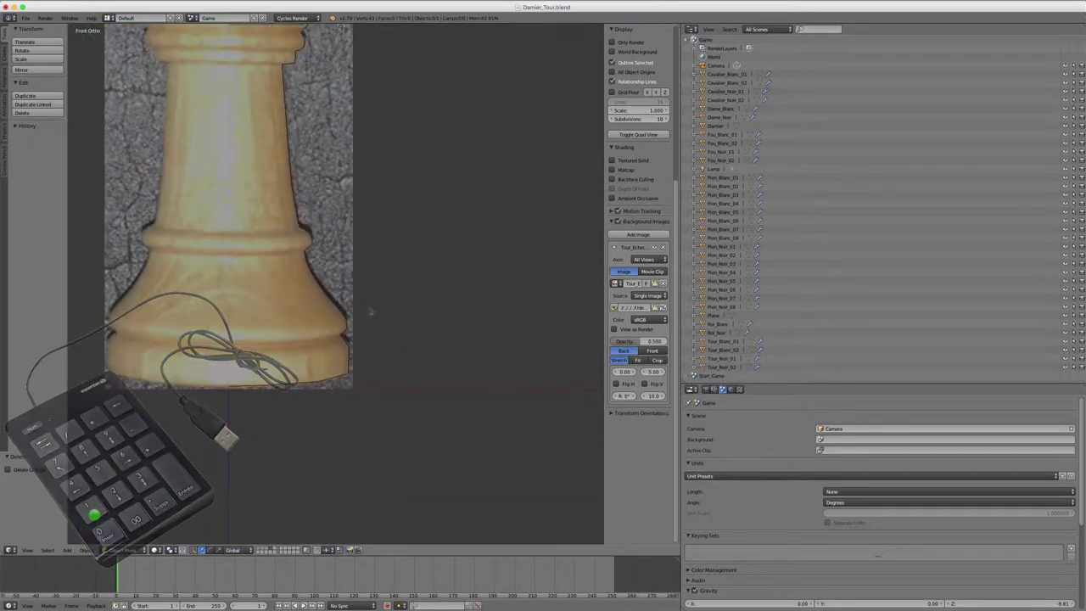
scroll(470, 374, down, 2)
scroll(497, 303, down, 3)
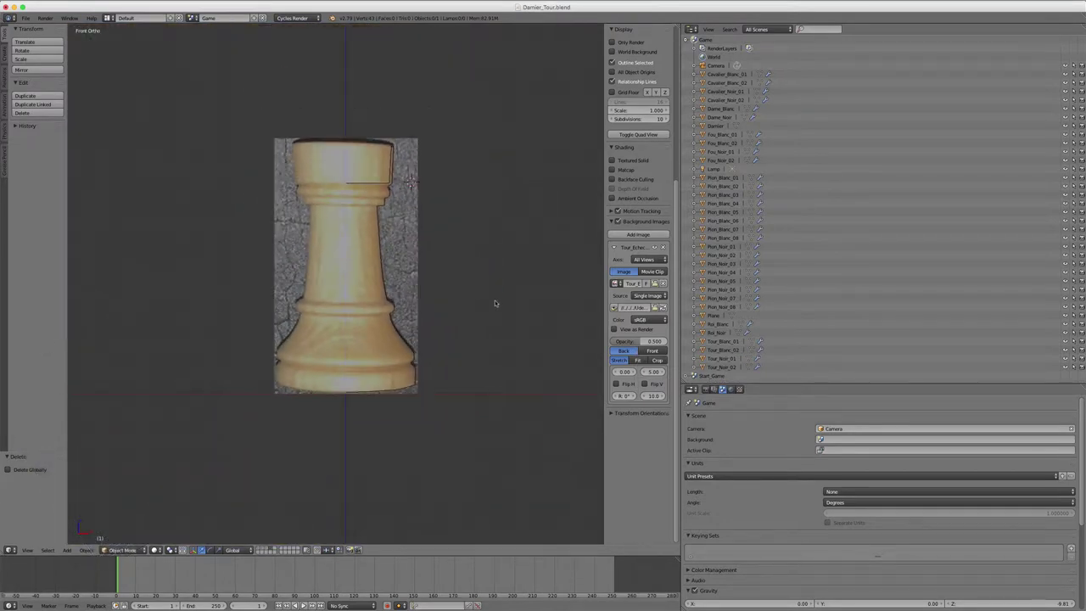
scroll(527, 301, up, 1)
scroll(526, 302, up, 1)
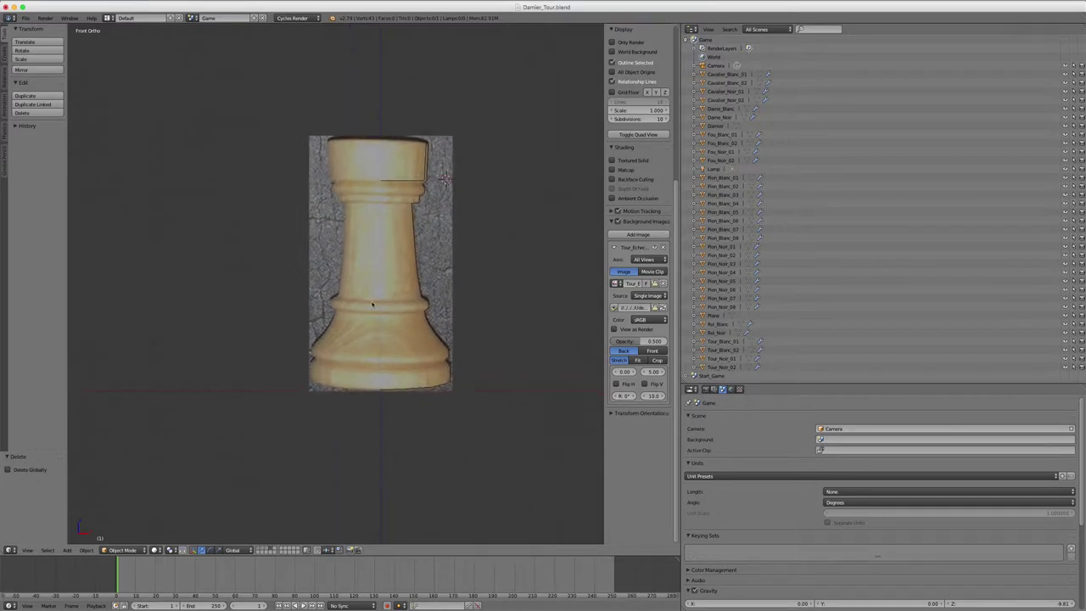
In the Plane's Edit Mode, extrude vertices along the rook photo's right outline, top rim to base.
right_click(427, 306)
key(Tab)
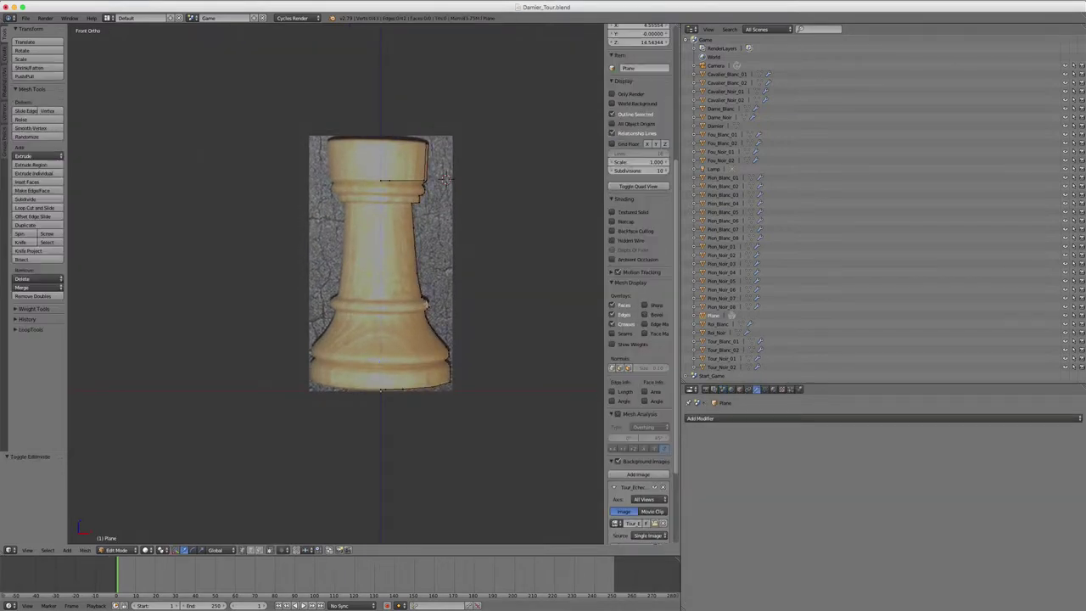
scroll(444, 177, up, 3)
scroll(440, 127, up, 1)
scroll(438, 109, down, 1)
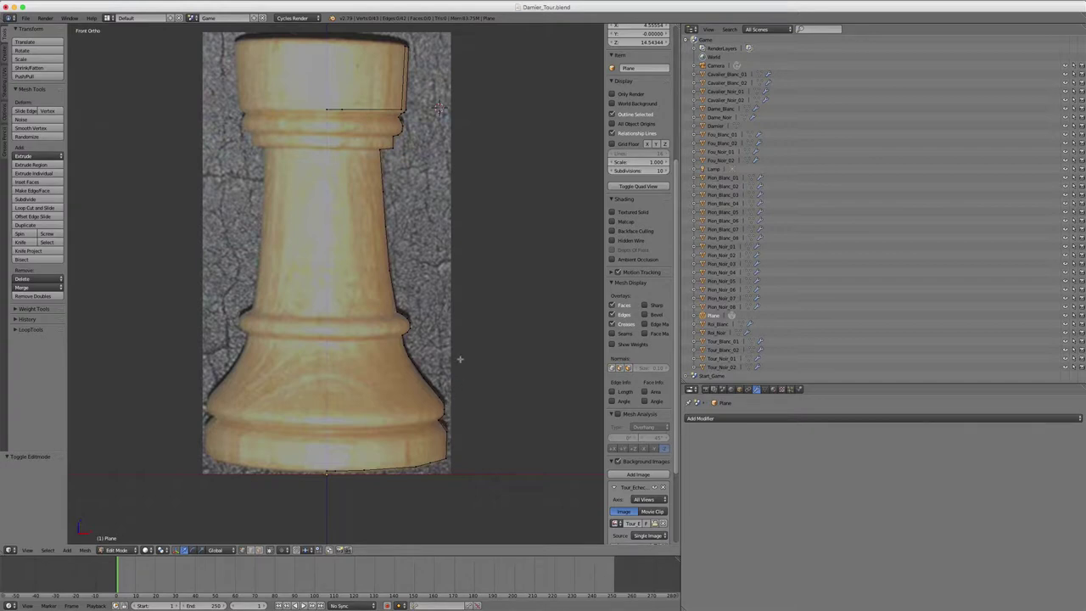
shift+middle_drag(453, 326, 472, 348)
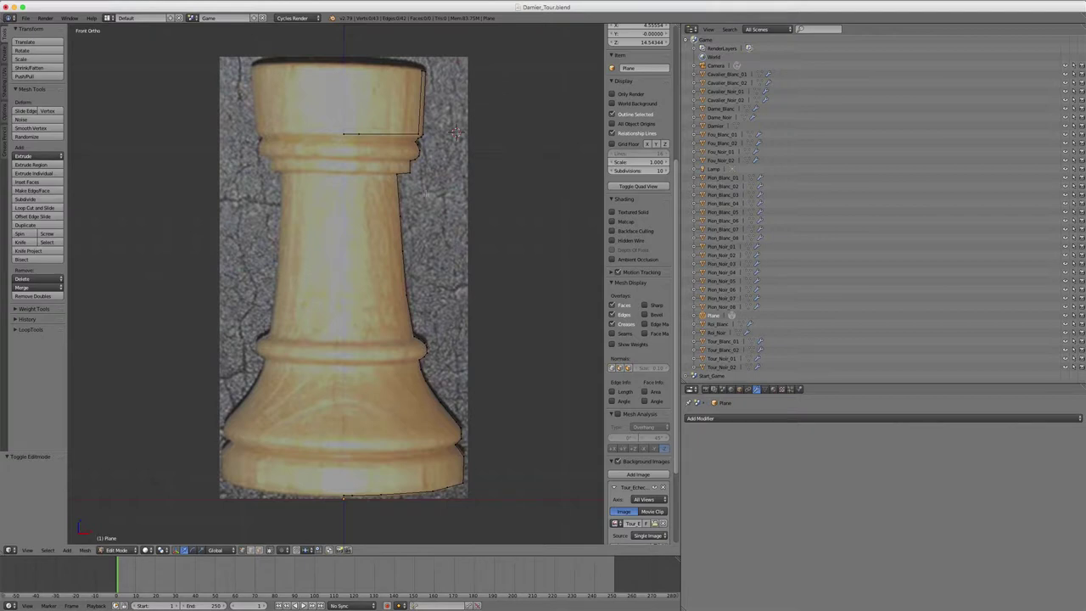
shift+middle_drag(456, 134, 458, 195)
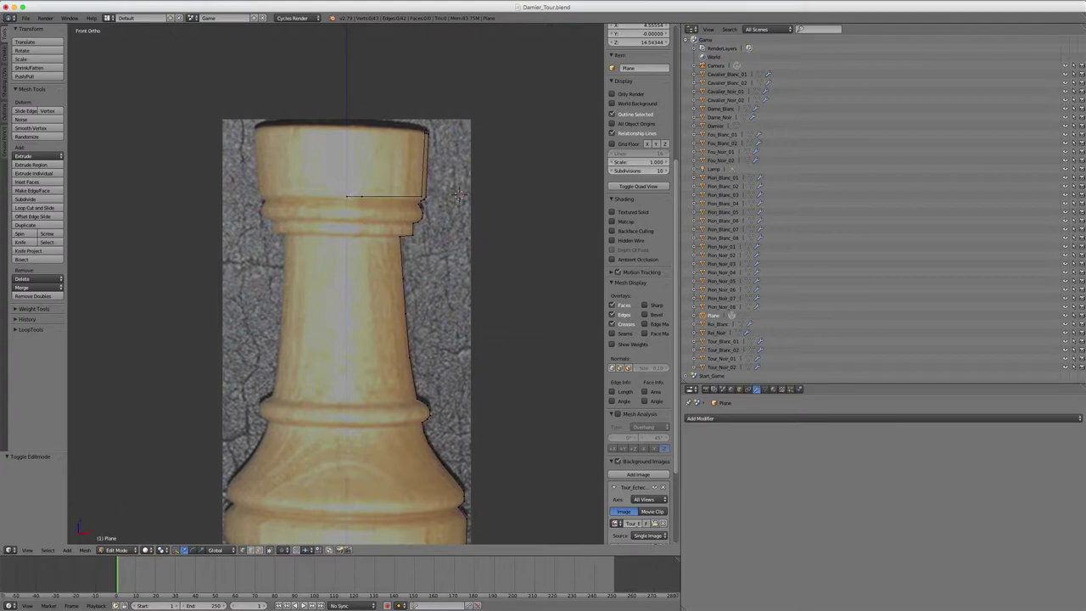
scroll(459, 194, down, 2)
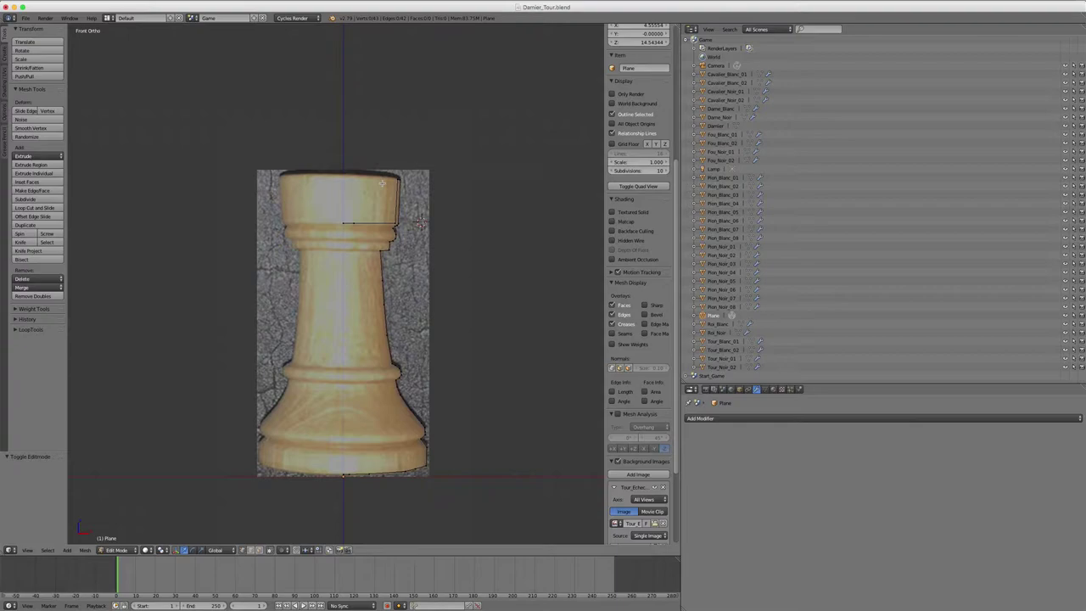
Select the whole traced profile, switch to Top Ortho, and reset the 3D cursor to the origin.
shift+middle_drag(383, 201, 439, 215)
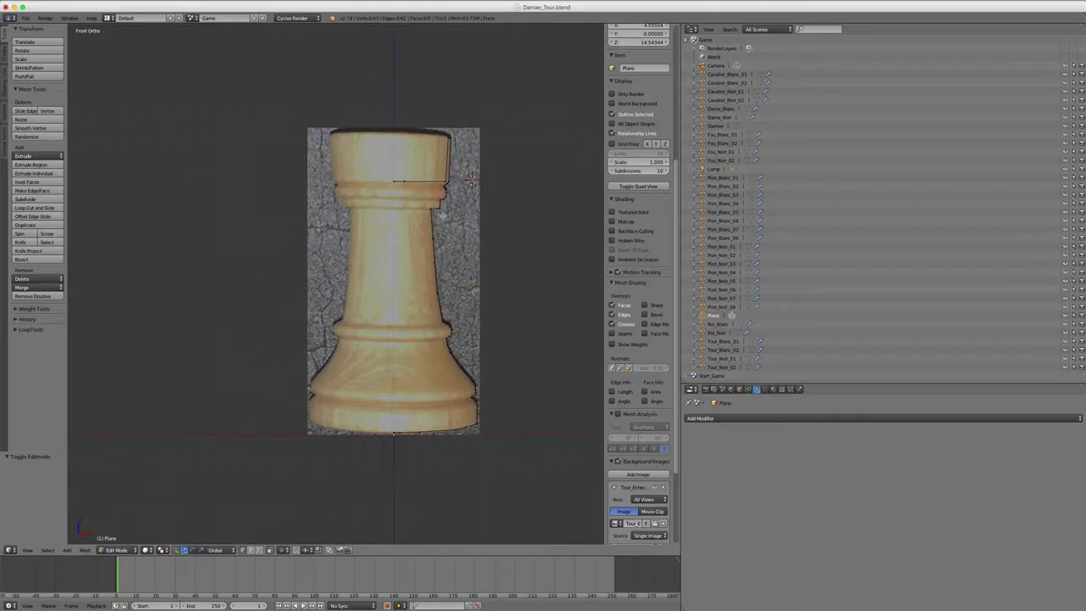
key(a)
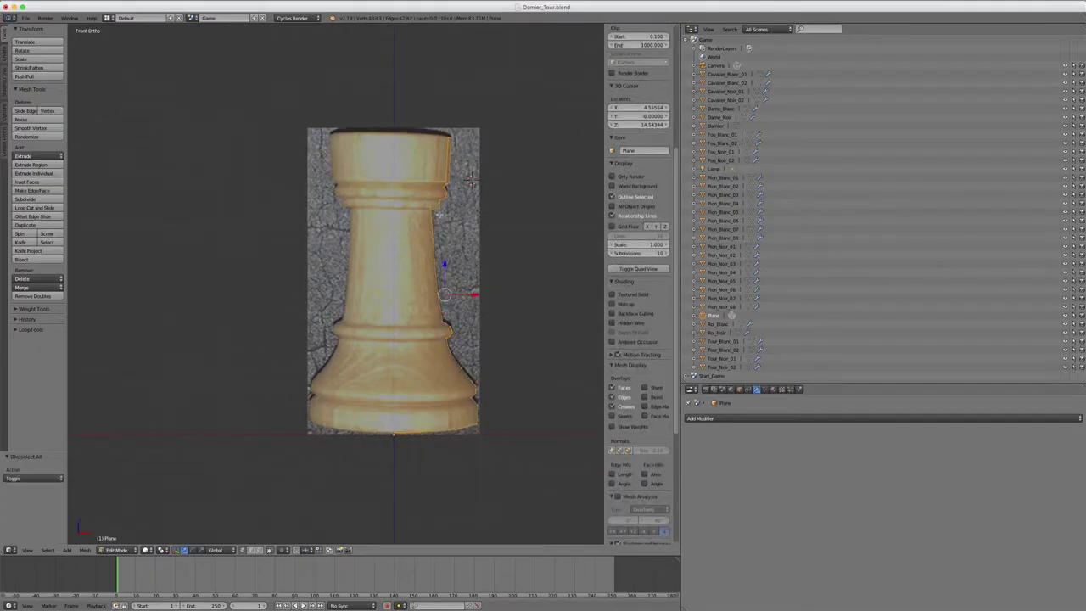
key(KP_7)
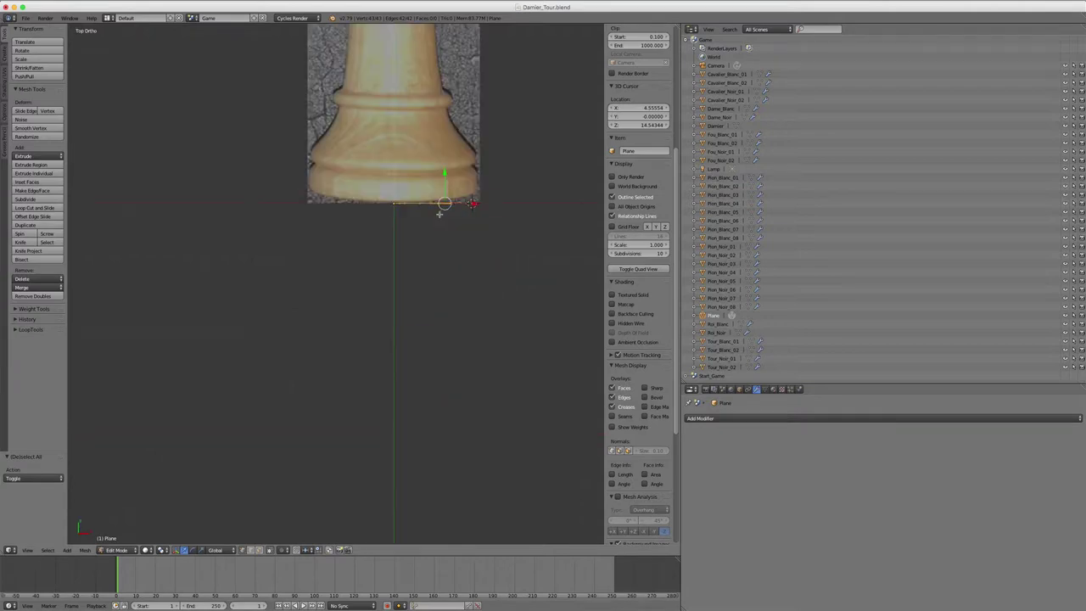
shift+middle_drag(437, 211, 421, 304)
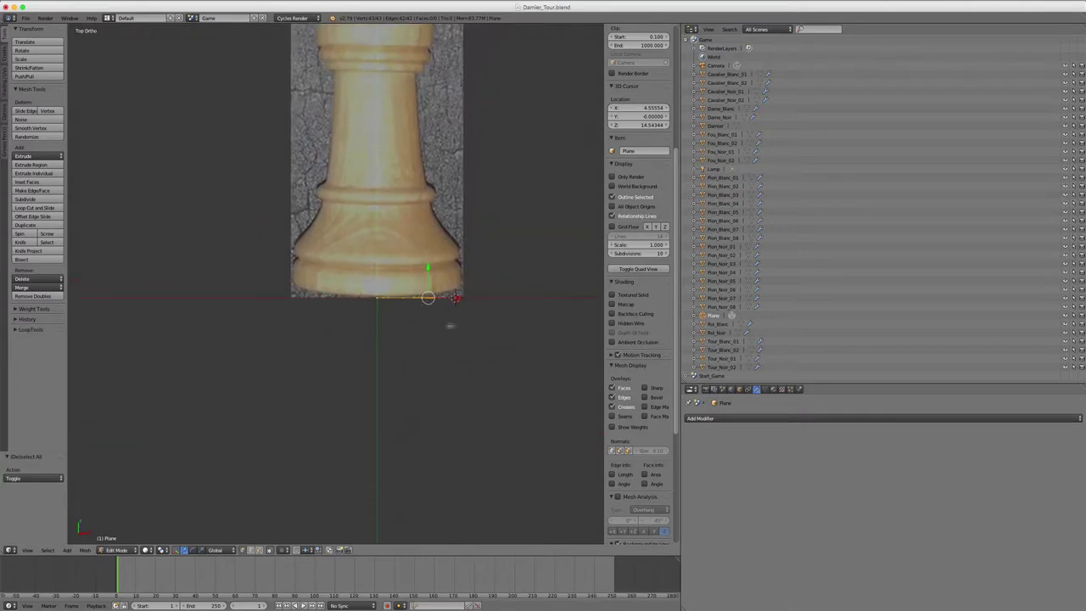
key(shift+c)
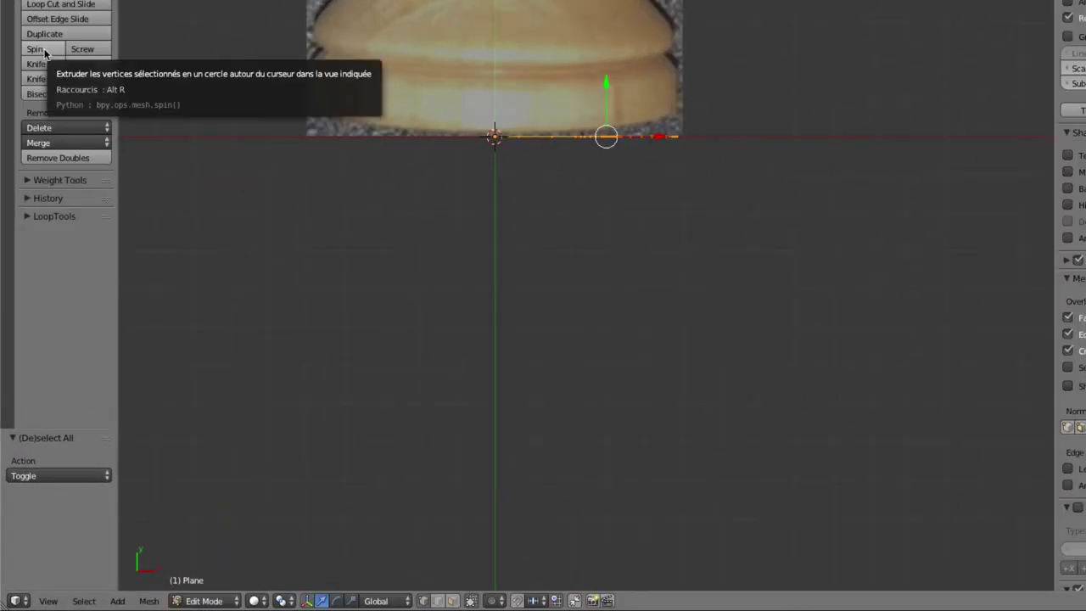
Spin the profile around the 3D cursor with 12 steps and a 360° angle.
click(44, 53)
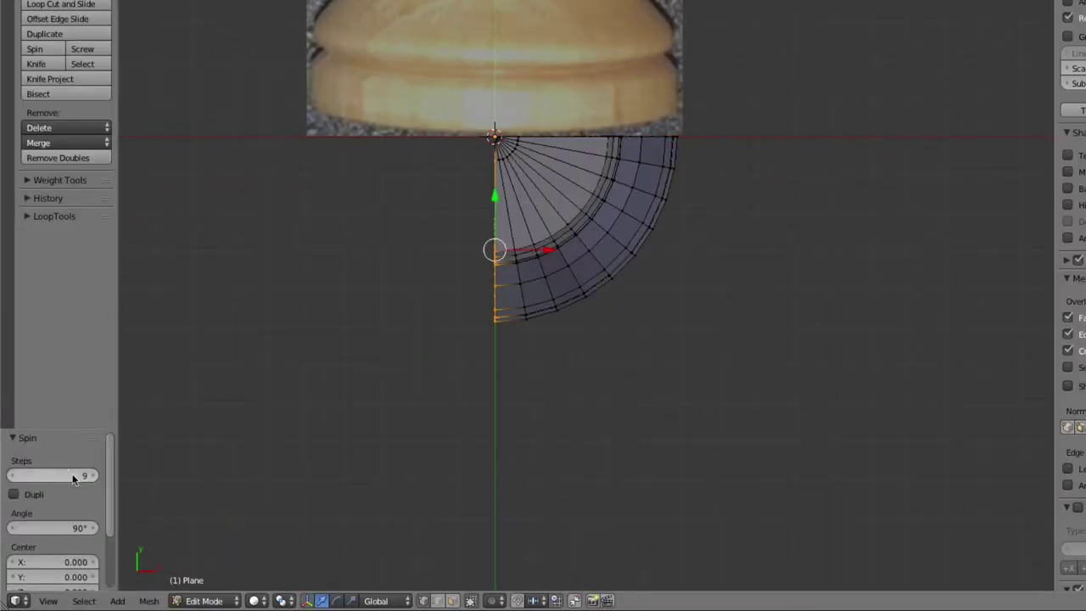
click(73, 476)
text(12)
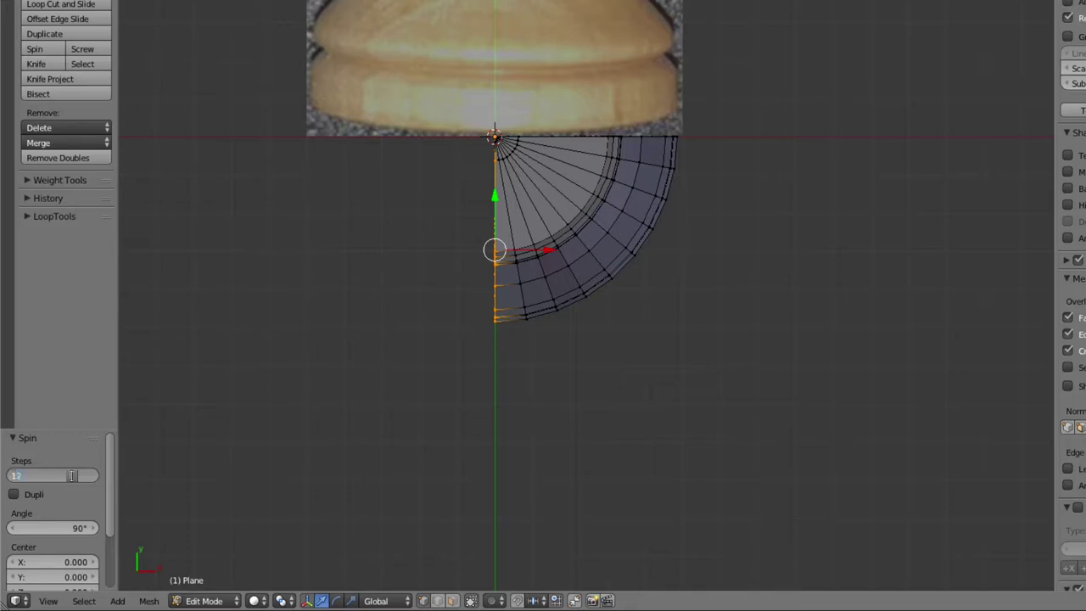
click(62, 529)
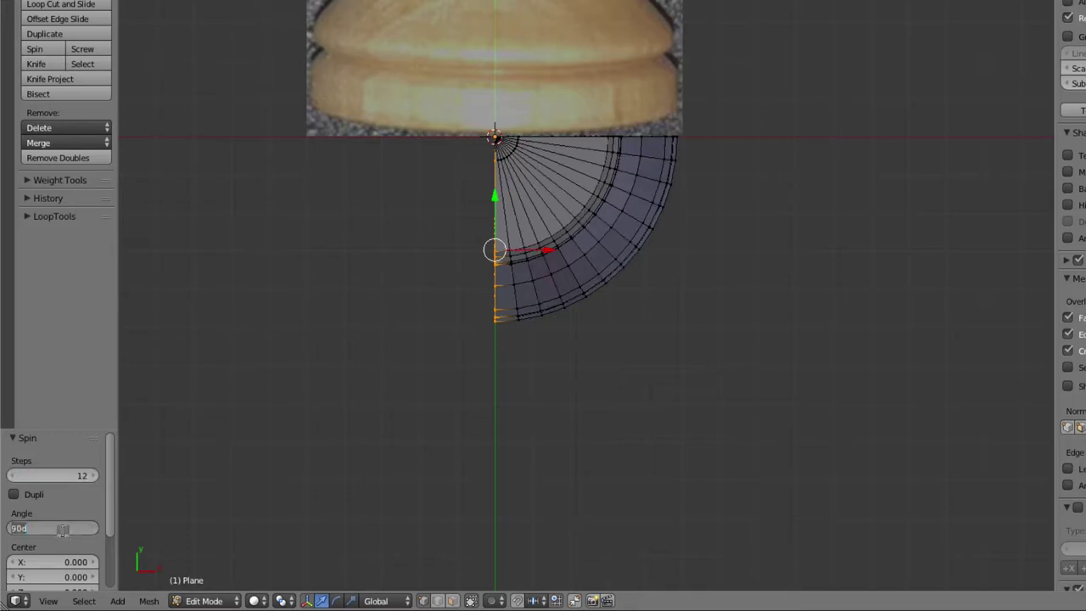
text(360)
key(Return)
scroll(538, 342, down, 2)
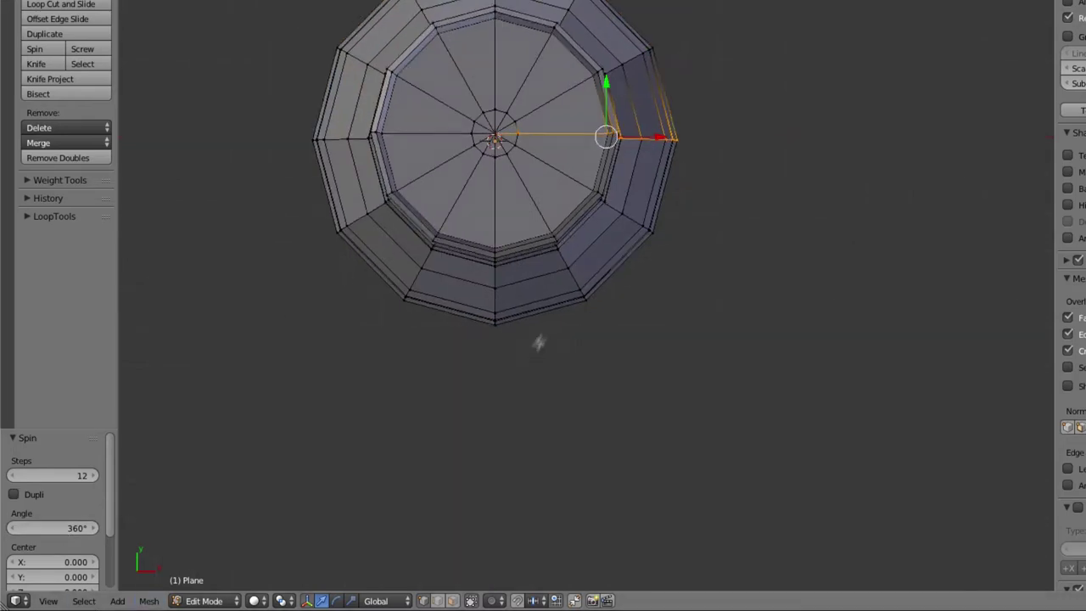
middle_drag(539, 342, 594, 243)
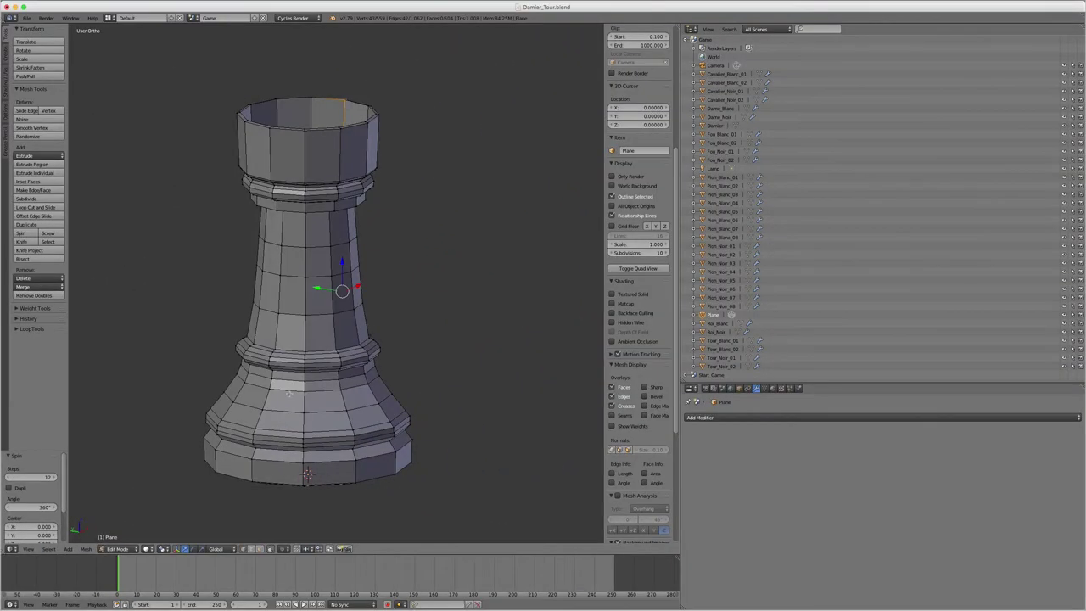
Select all rook vertices and run Remove Doubles, merging 77 duplicate vertices.
shift+middle_drag(339, 292, 412, 255)
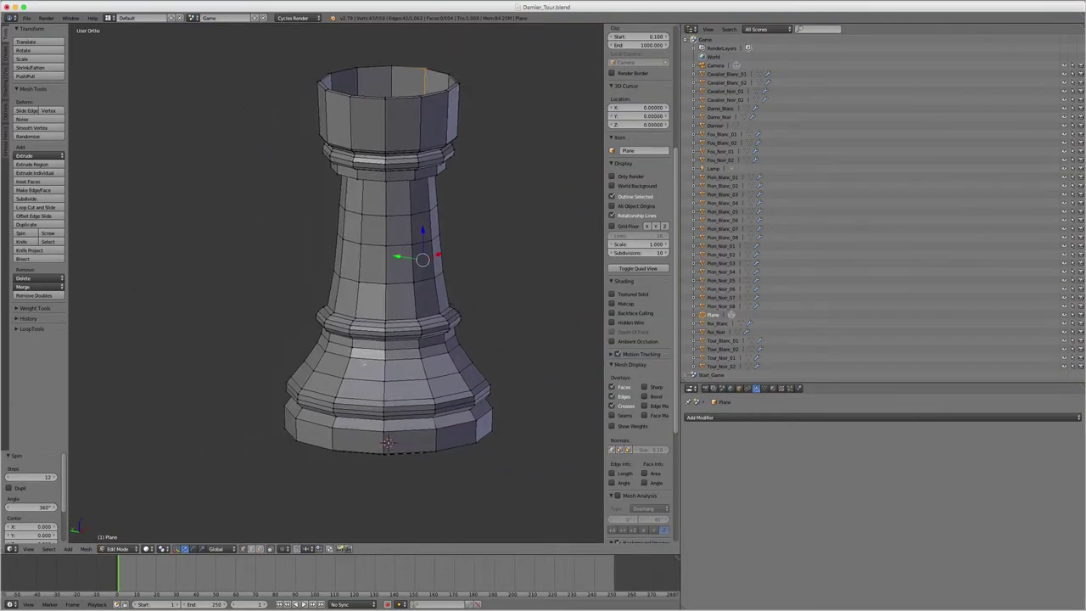
scroll(376, 254, up, 1)
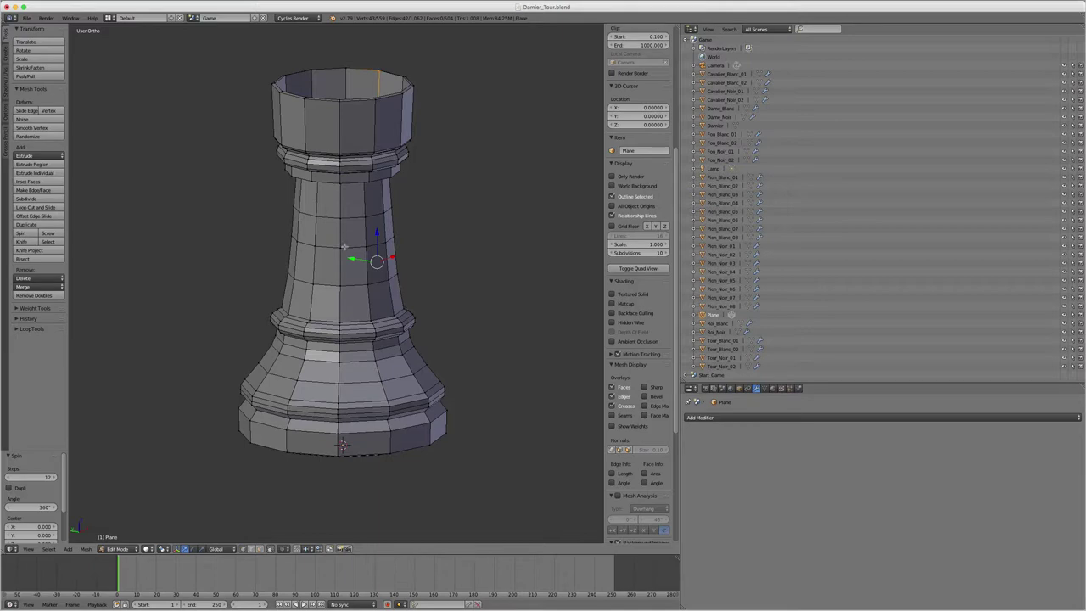
key(a)
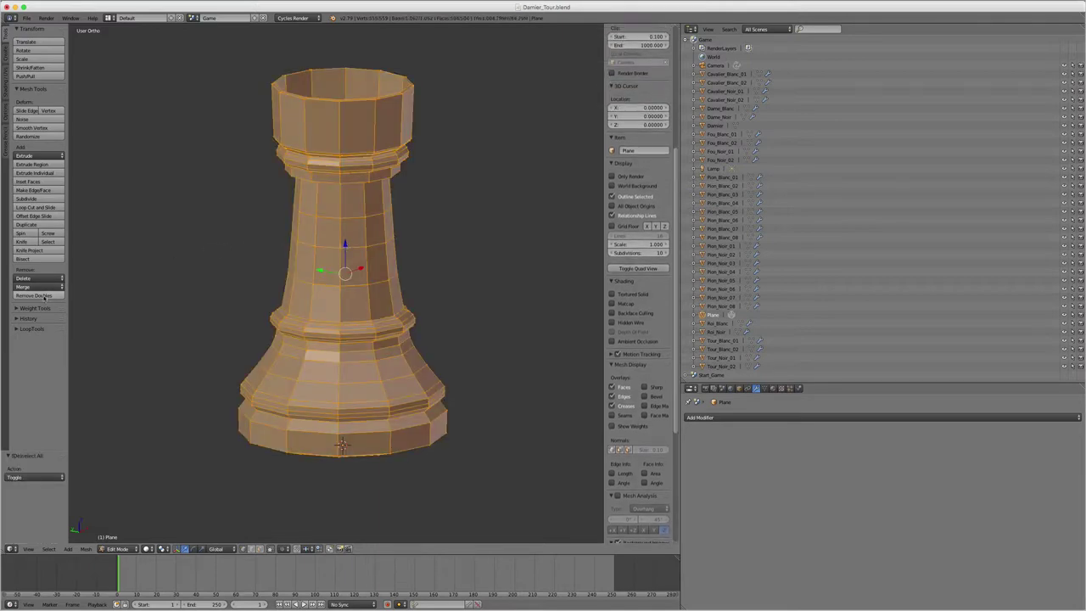
click(34, 295)
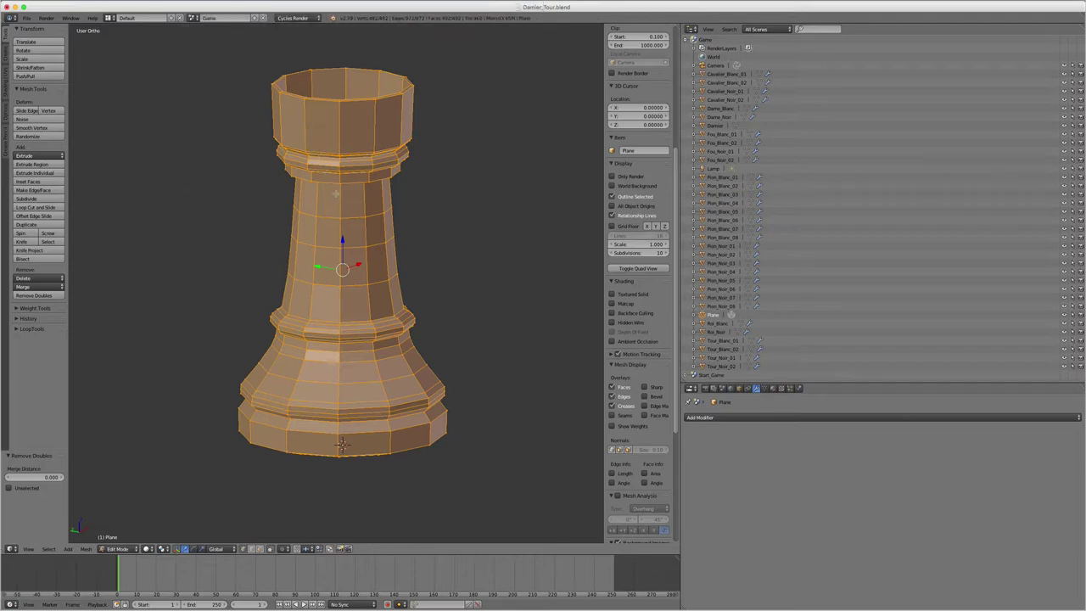
Return to Object Mode and apply Shade Smooth to the rook.
key(Tab)
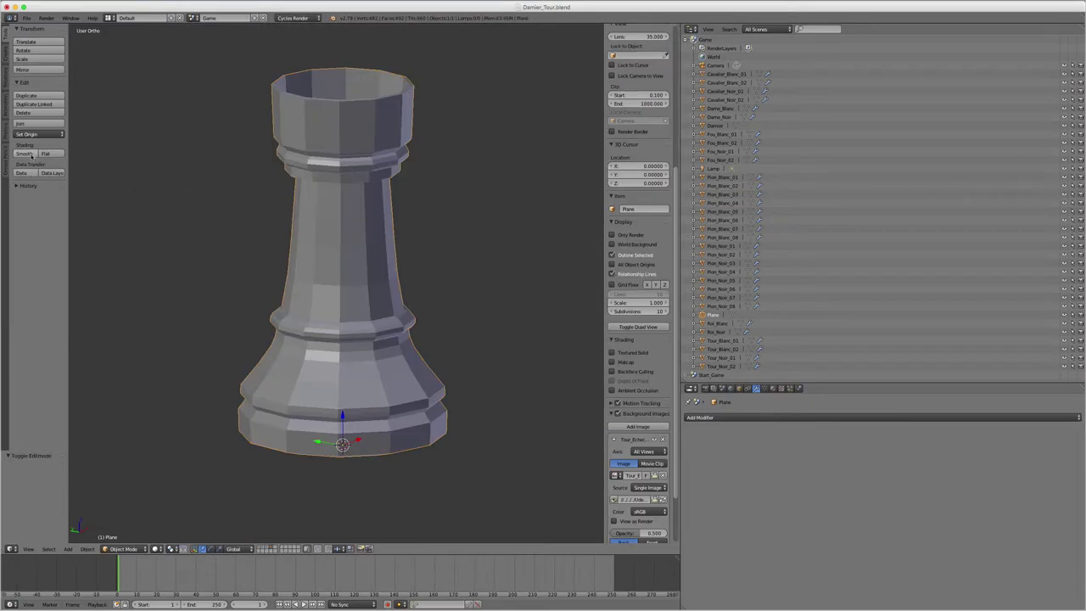
click(26, 153)
middle_drag(392, 166, 502, 297)
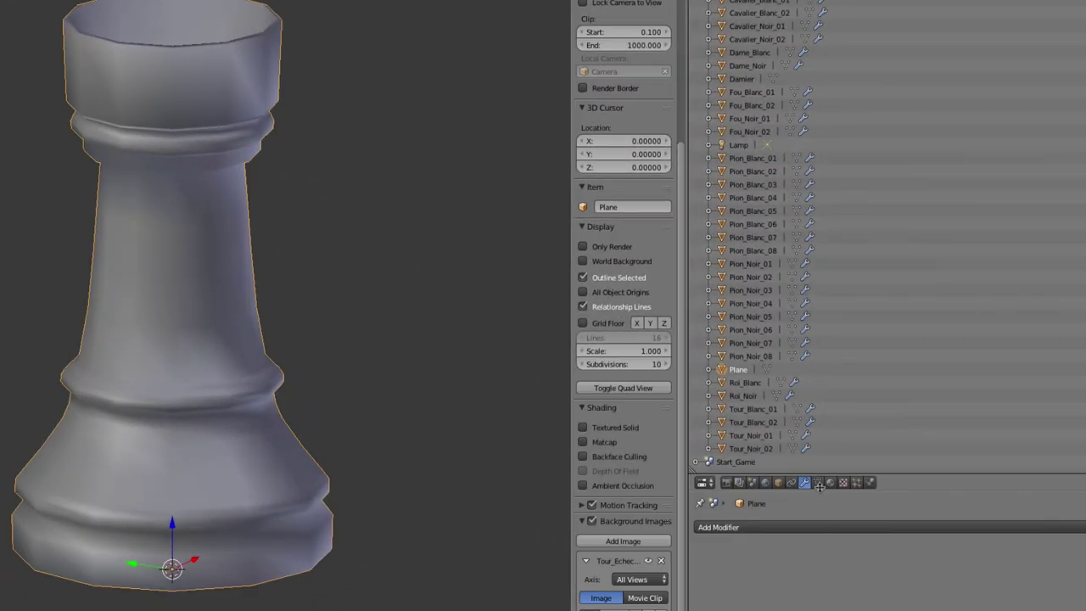
Enable Auto Smooth at 30° and Double Sided in the mesh's Normals settings.
click(820, 485)
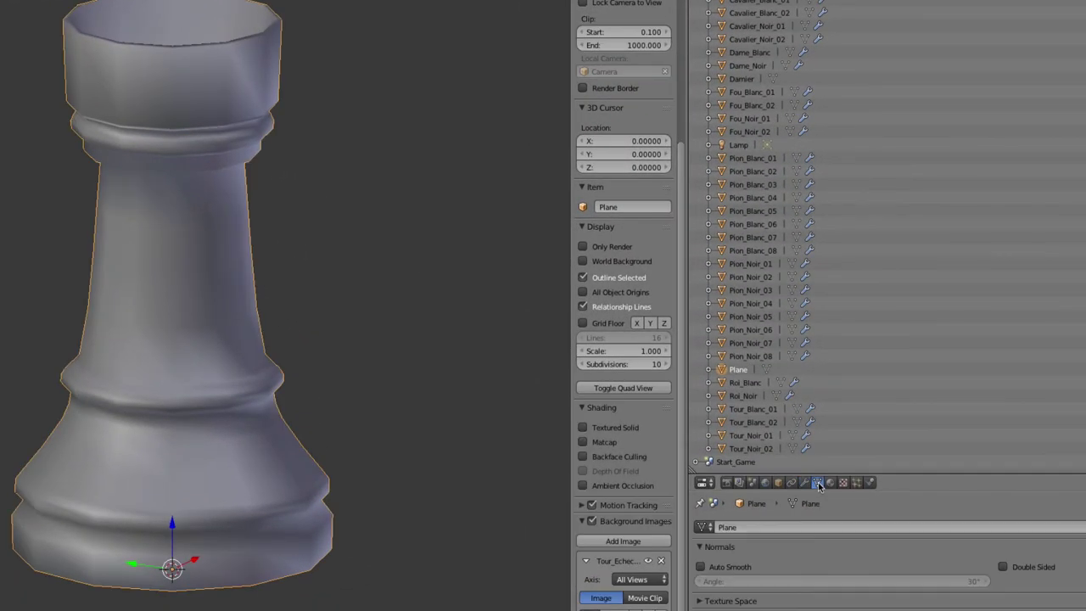
click(701, 567)
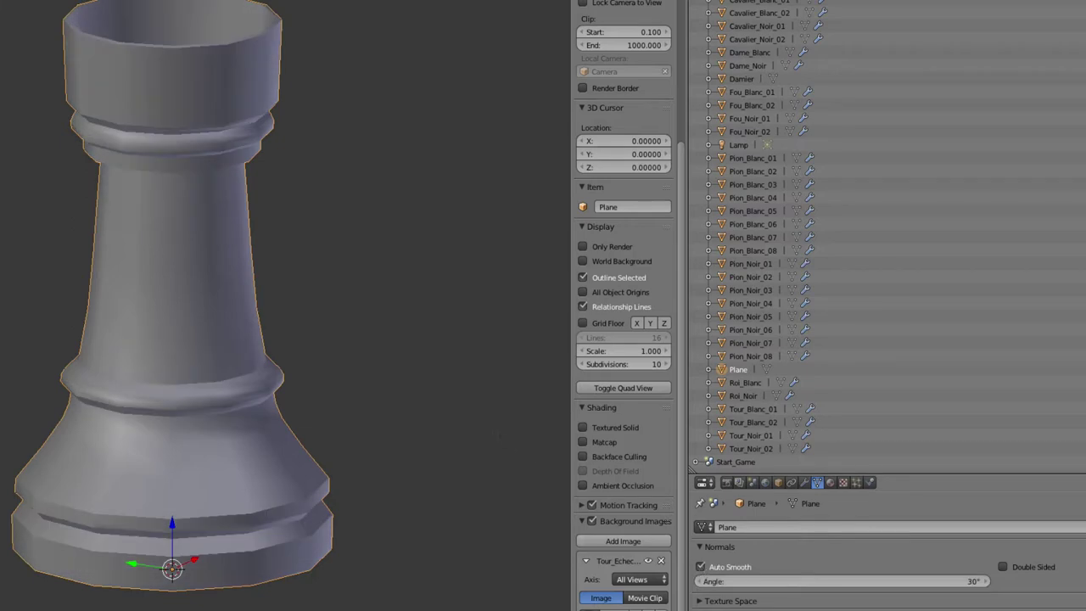
mouse_move(407, 258)
middle_down()
mouse_move(378, 287)
mouse_move(395, 260)
middle_up()
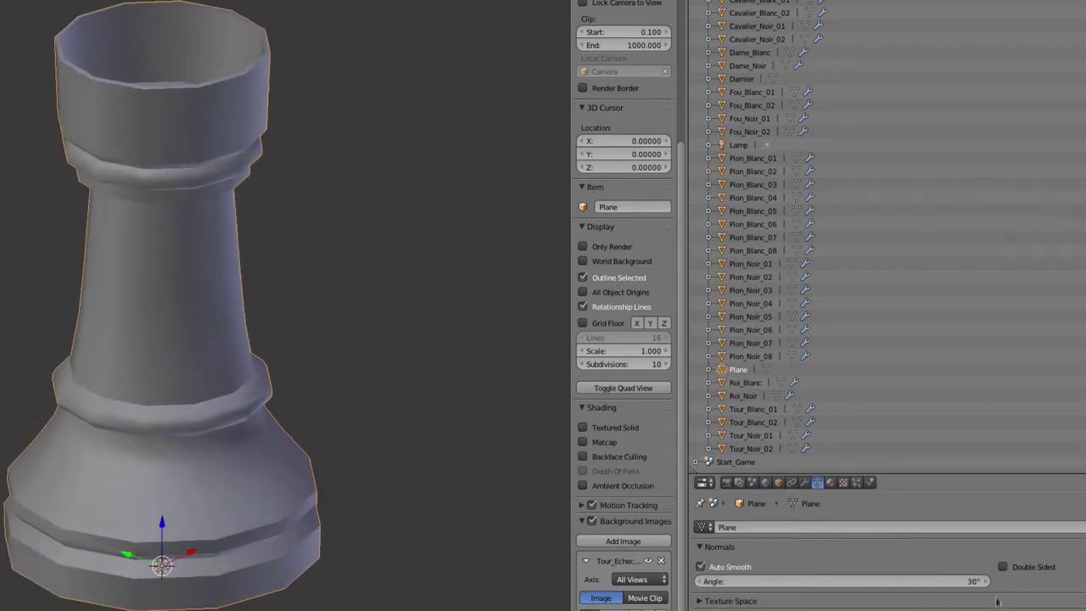
click(1004, 567)
middle_drag(348, 310, 365, 287)
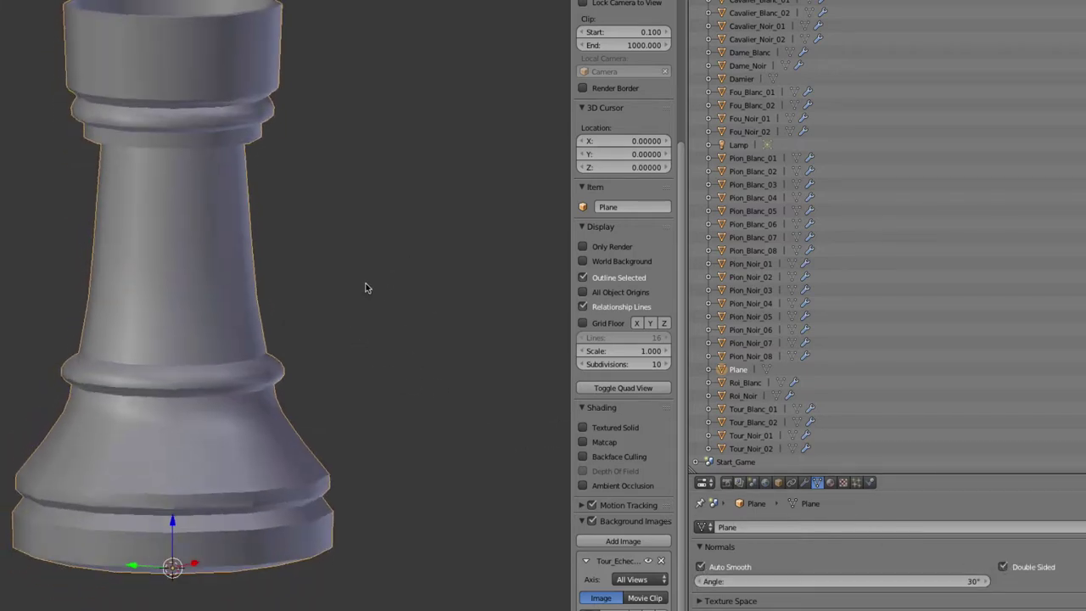
Add a Subdivision Surface modifier to the rook with View subdivisions set to 2.
click(806, 482)
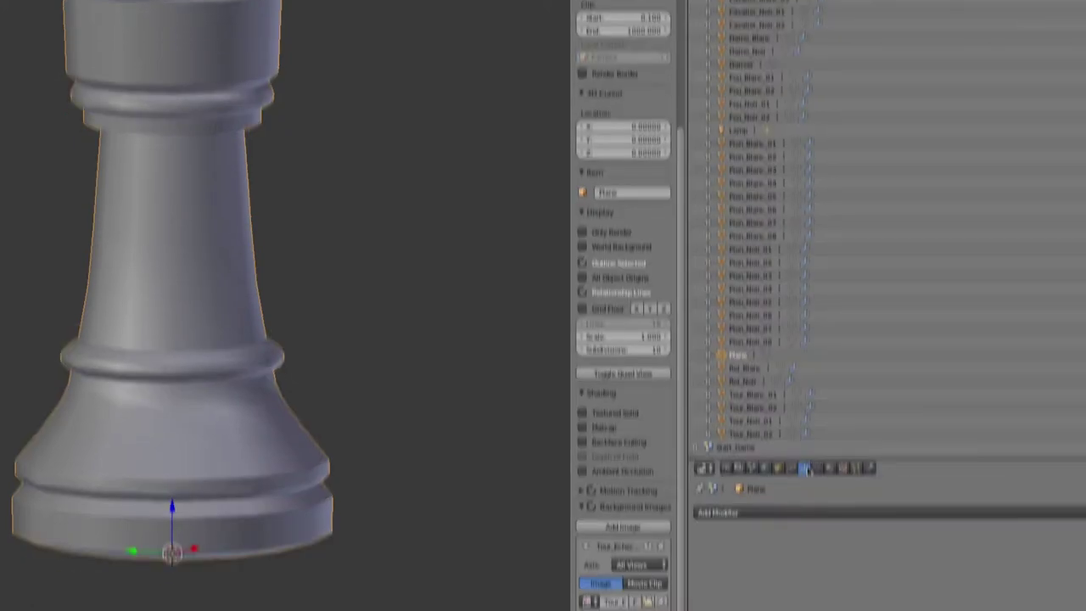
click(763, 349)
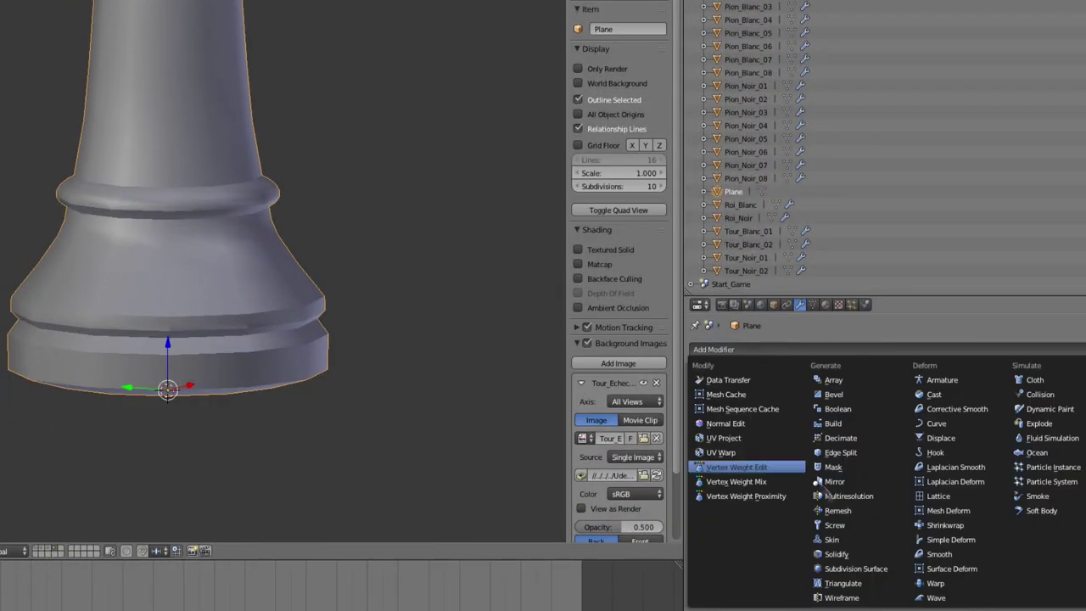
click(853, 570)
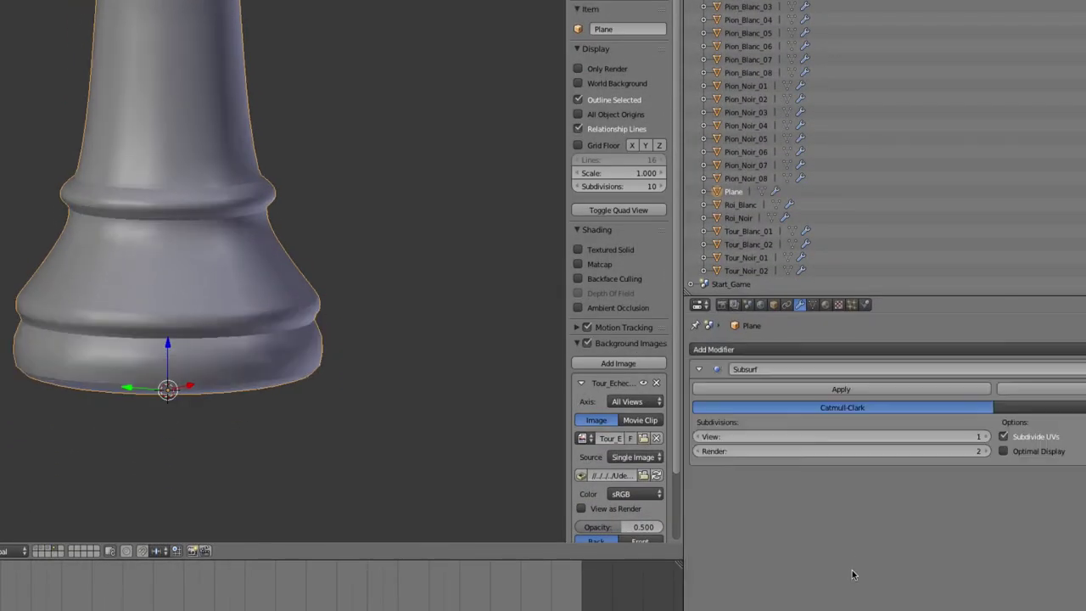
click(987, 436)
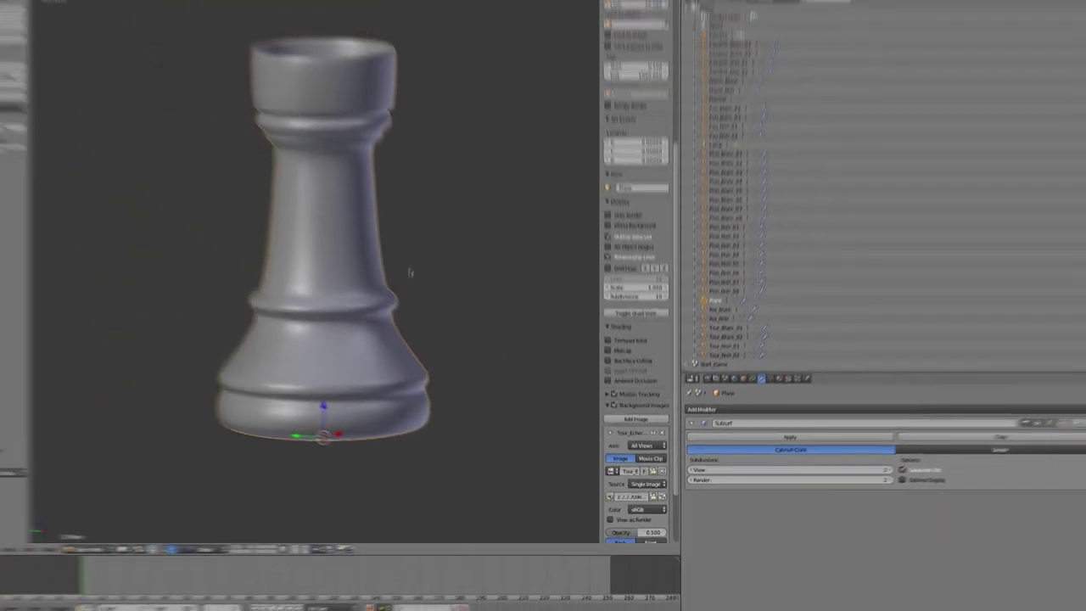
middle_drag(392, 276, 430, 242)
scroll(429, 242, down, 1)
mouse_move(425, 308)
middle_down()
mouse_move(437, 274)
mouse_move(436, 308)
middle_up()
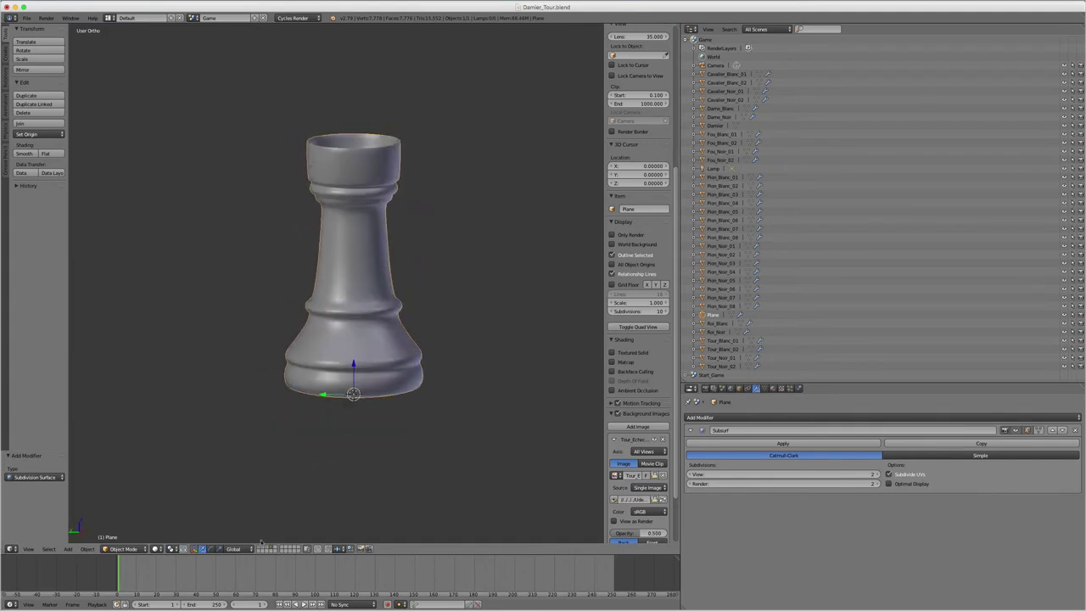
Leave local view and orbit to a low side view of the rook among the chess pieces.
key(KP_Divide)
mouse_move(443, 365)
middle_down()
mouse_move(398, 404)
mouse_move(426, 322)
middle_up()
scroll(357, 349, up, 4)
scroll(357, 349, up, 2)
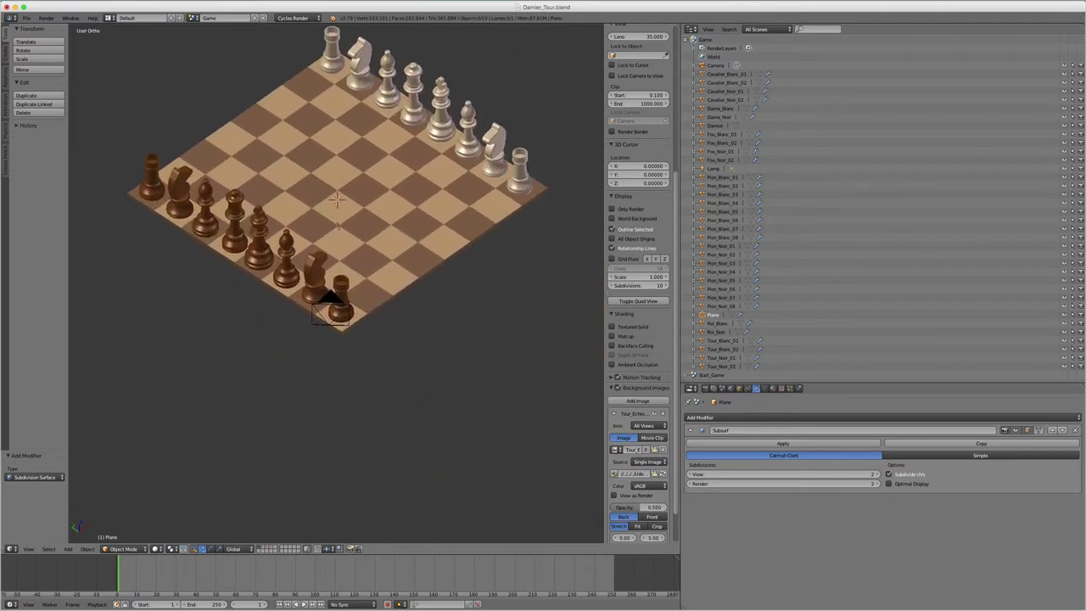
scroll(356, 352, up, 3)
mouse_move(355, 352)
middle_down()
mouse_move(389, 328)
mouse_move(418, 327)
middle_up()
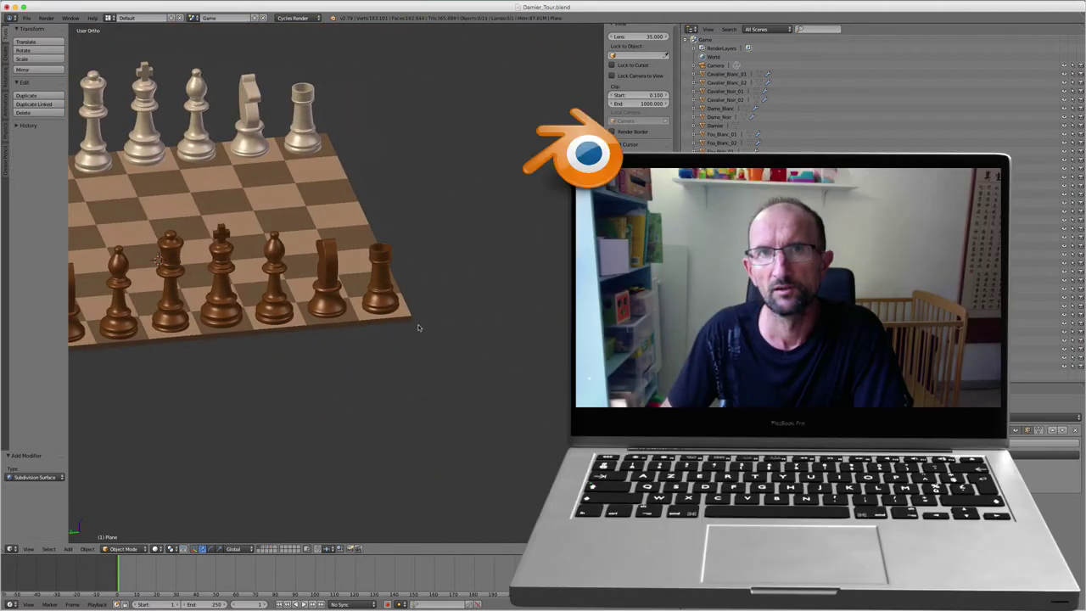